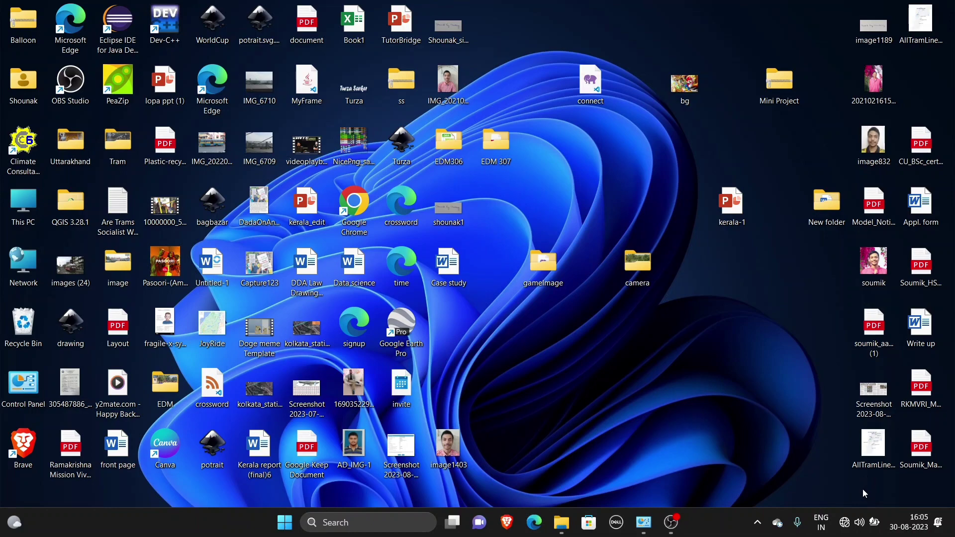
Run the BetterTogetherSetup installer from Downloads to install Nearby Share from Google
click(562, 523)
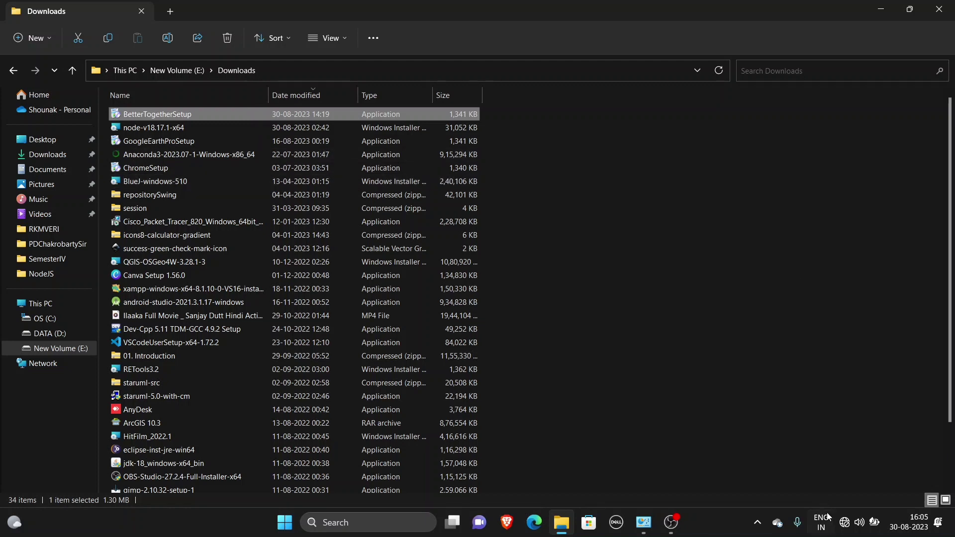
click(597, 367)
double_click(181, 122)
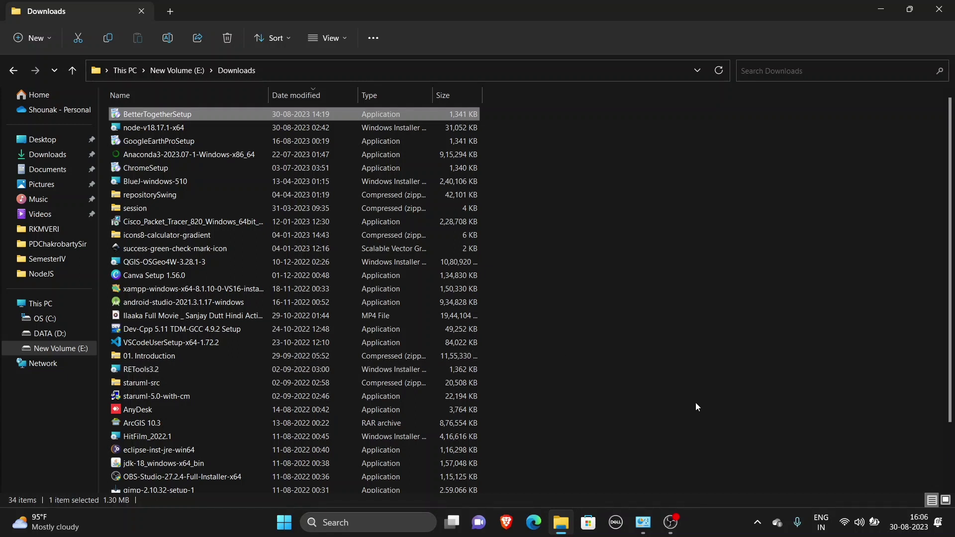
click(398, 523)
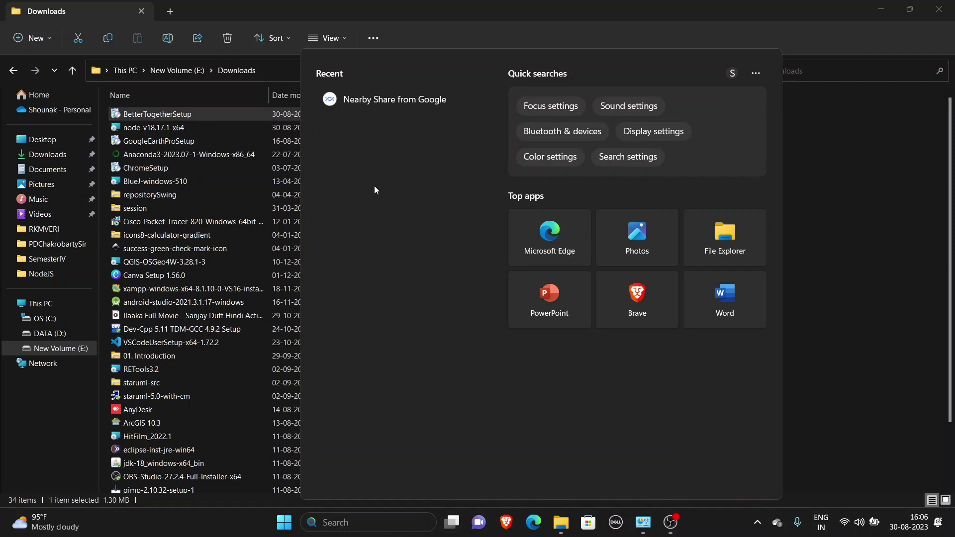
Launch Nearby Share from Google and change Device is hidden to Receive from everyone
click(437, 98)
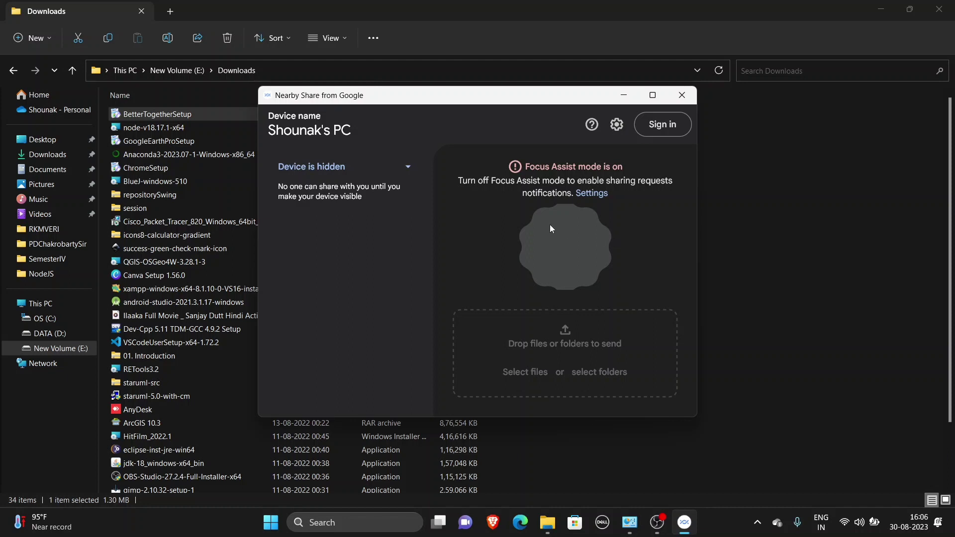
click(410, 169)
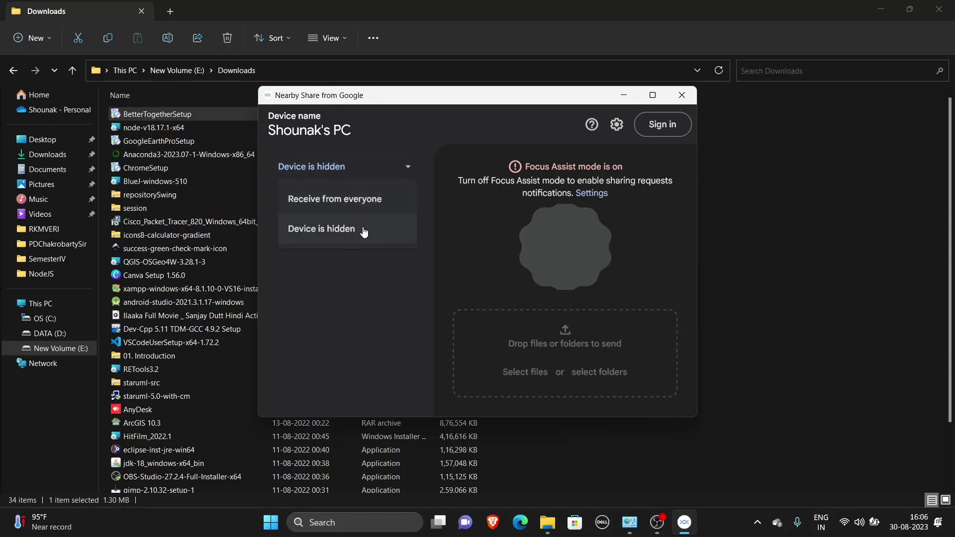
click(370, 209)
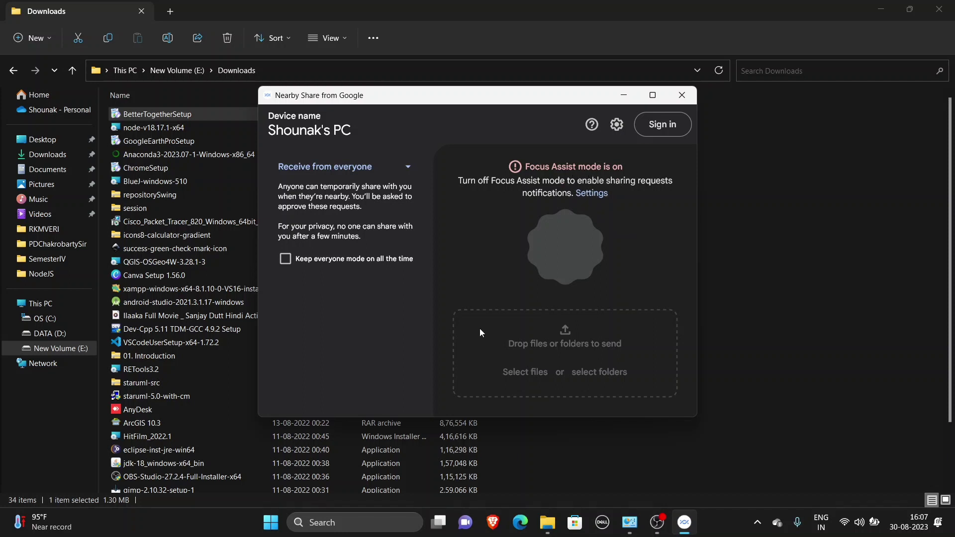
click(599, 194)
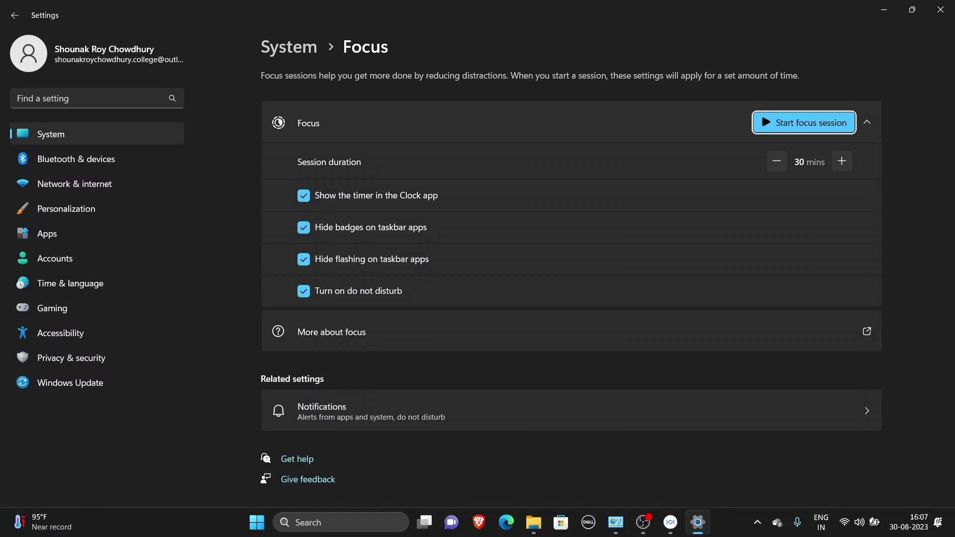
Find Notifications settings via 'notif' and switch Do not disturb off
click(361, 522)
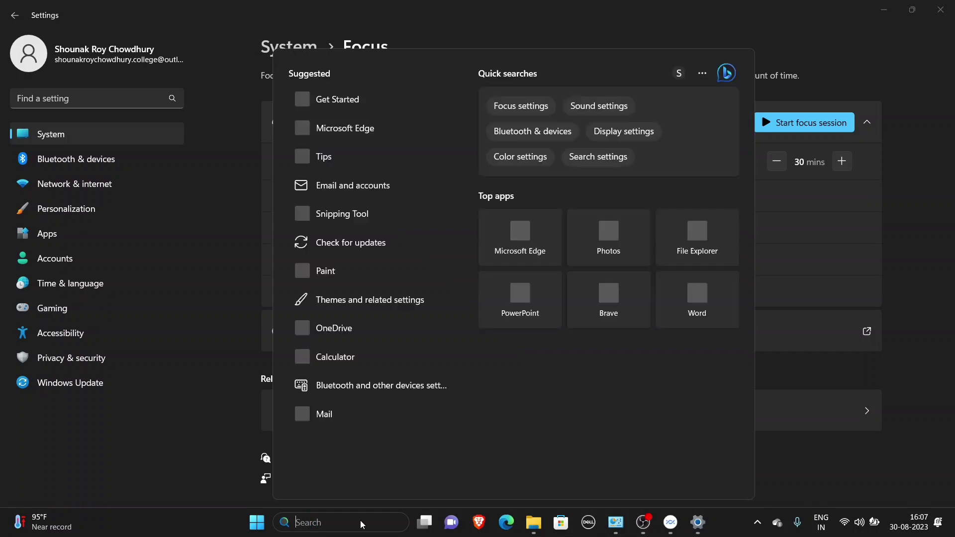
text(notification Manager for Ac)
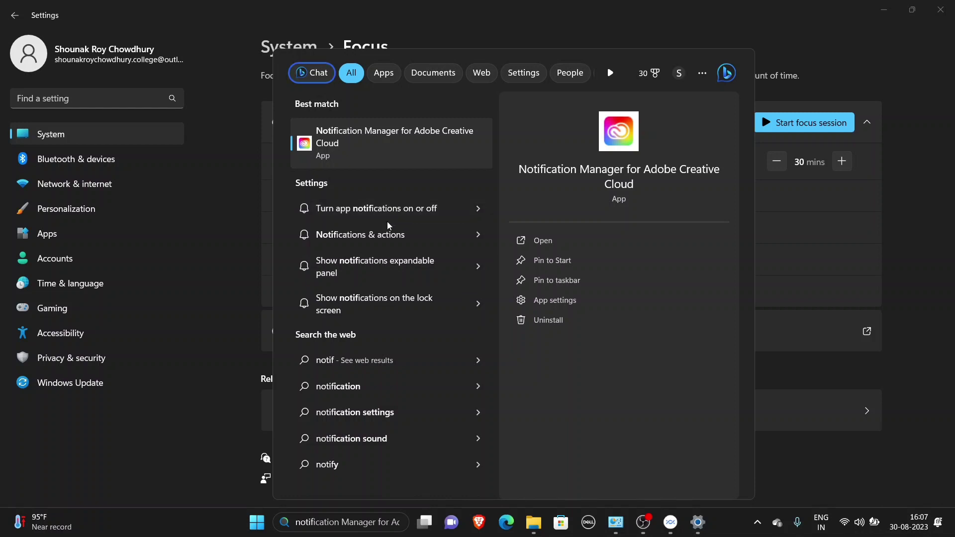
click(386, 235)
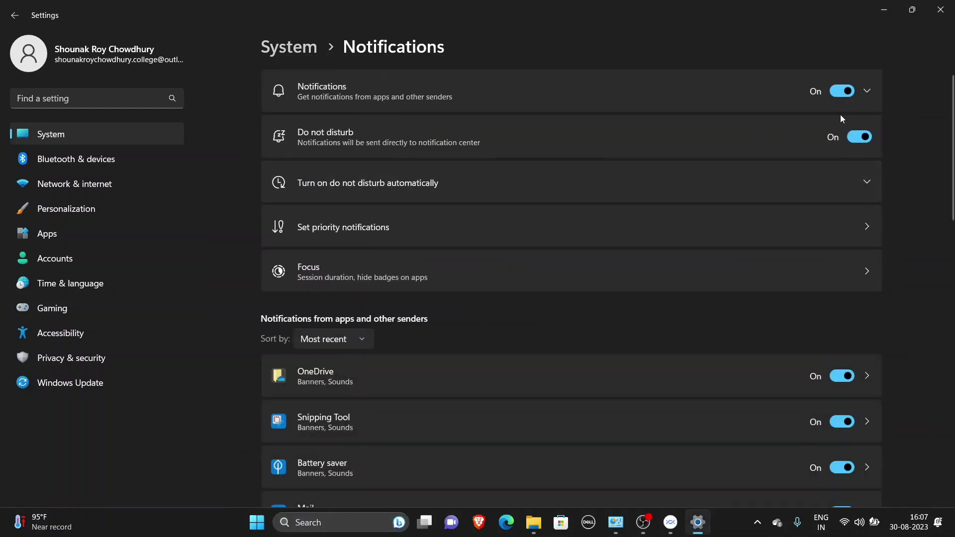
click(855, 139)
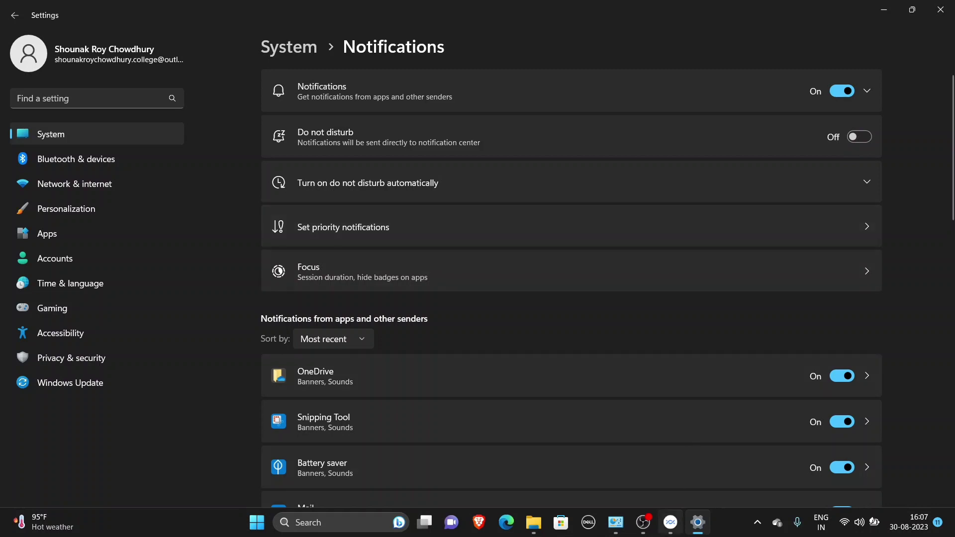
click(669, 522)
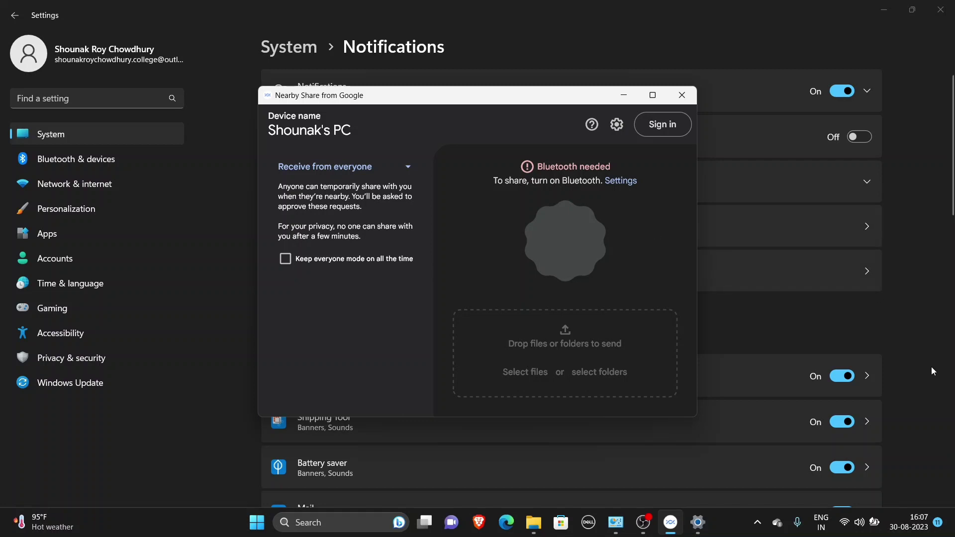
Turn the Bluetooth tile on in Quick Settings after checking the Wi-Fi list
click(845, 531)
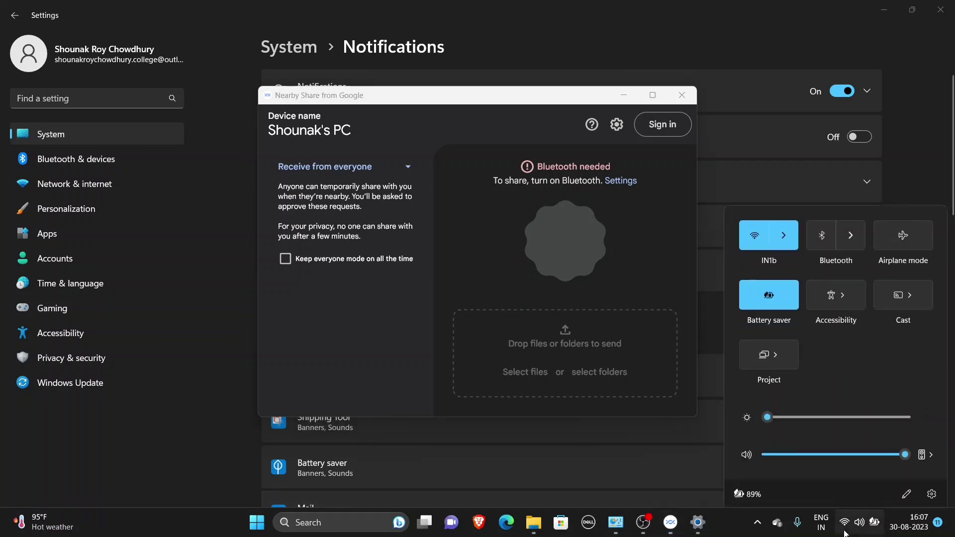
click(784, 238)
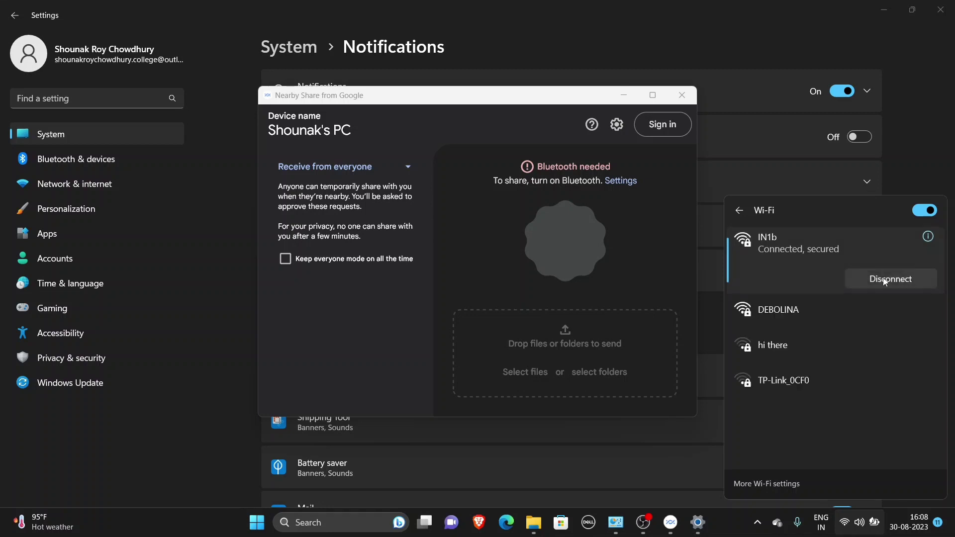
click(740, 212)
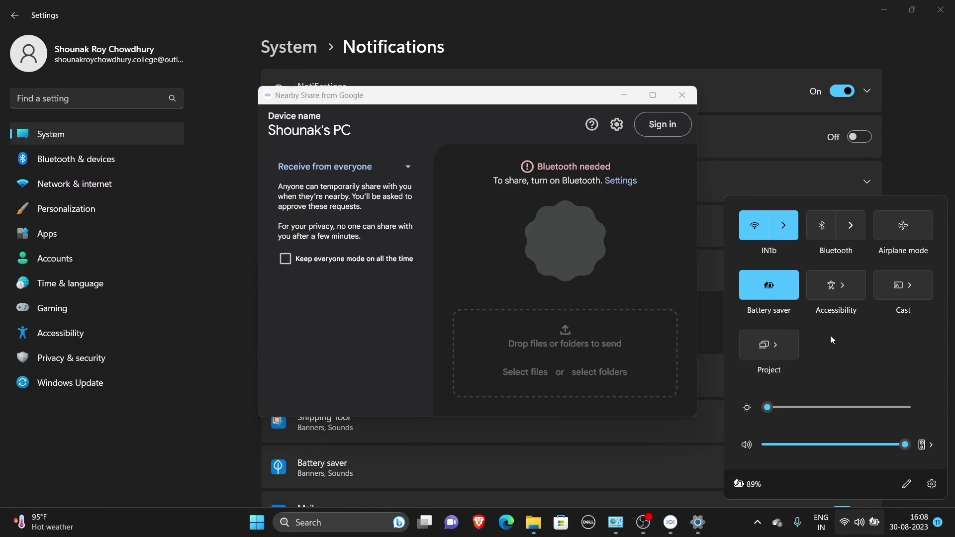
click(824, 221)
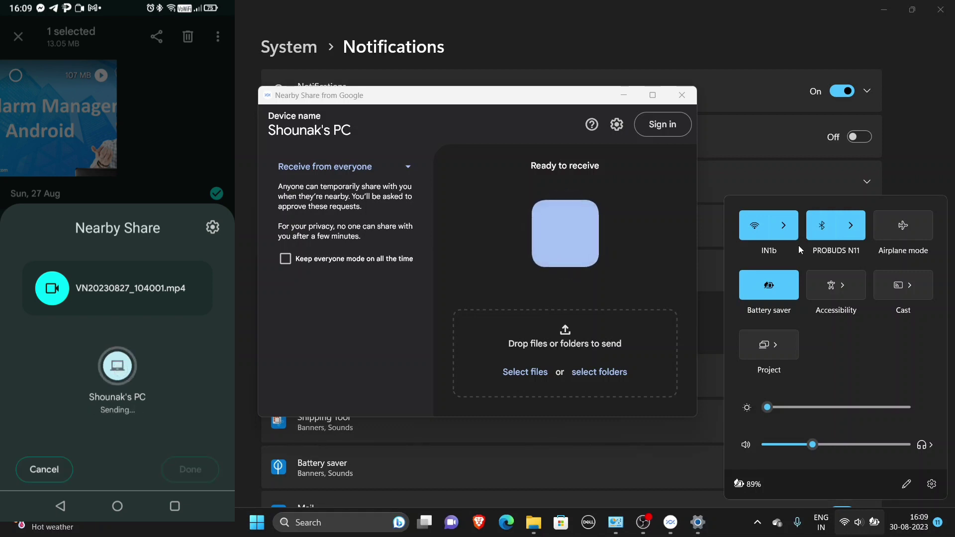
Accept the incoming VN20230827_104001.mp4 video and open Nearby Share's Settings page
click(587, 252)
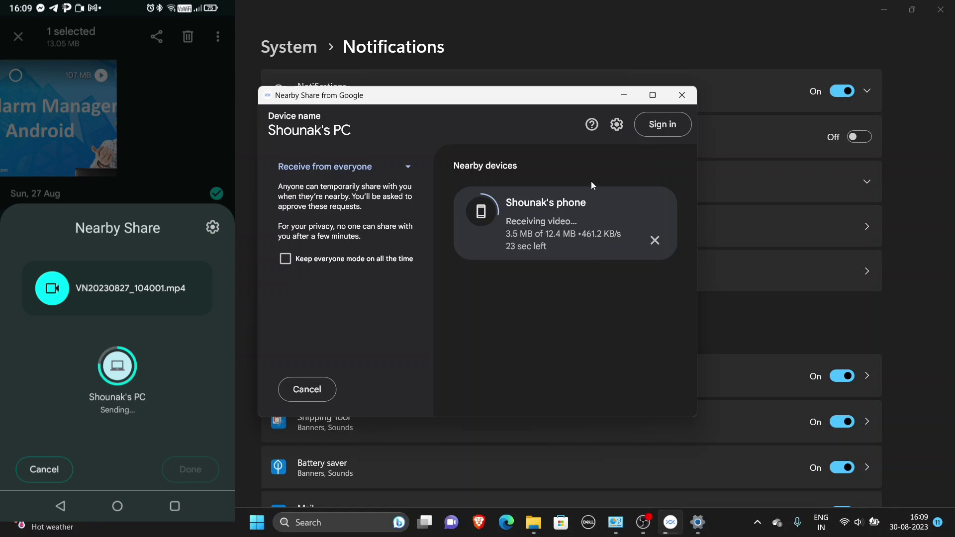
click(617, 124)
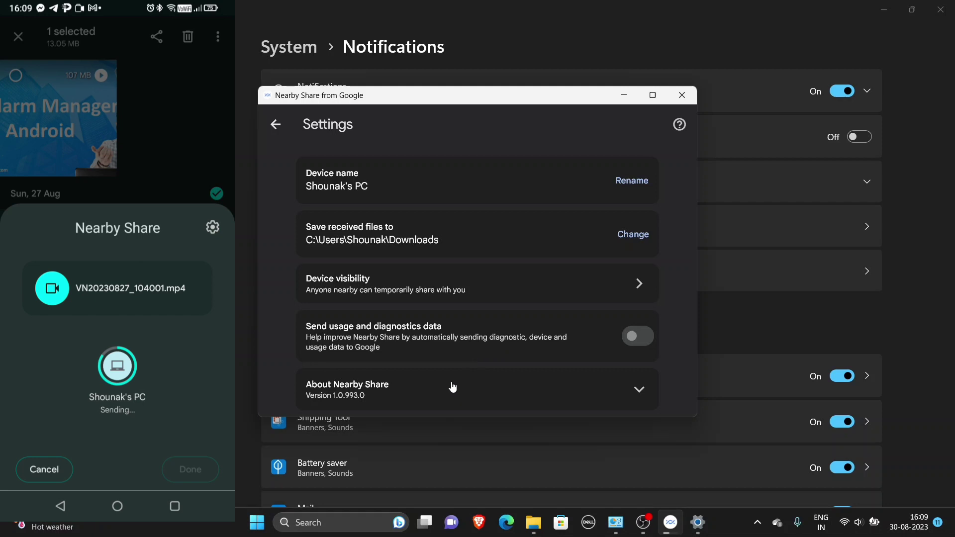
Leave Device visibility on Everyone and go back to the main sharing page
click(525, 288)
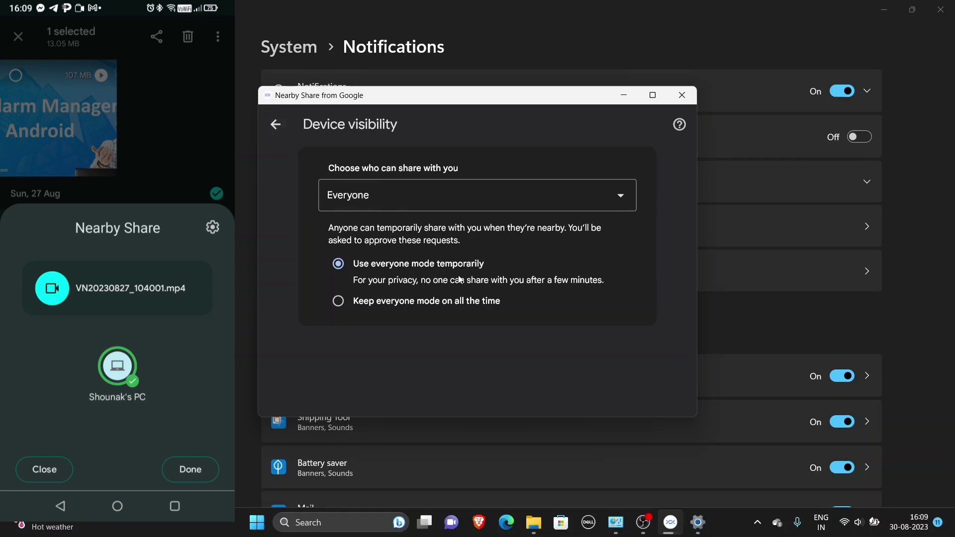
click(581, 208)
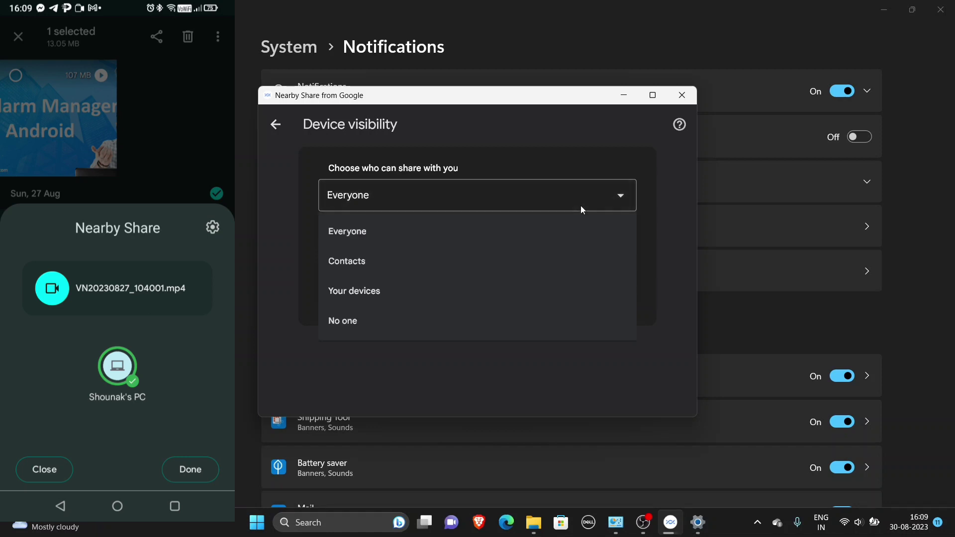
click(580, 206)
click(278, 128)
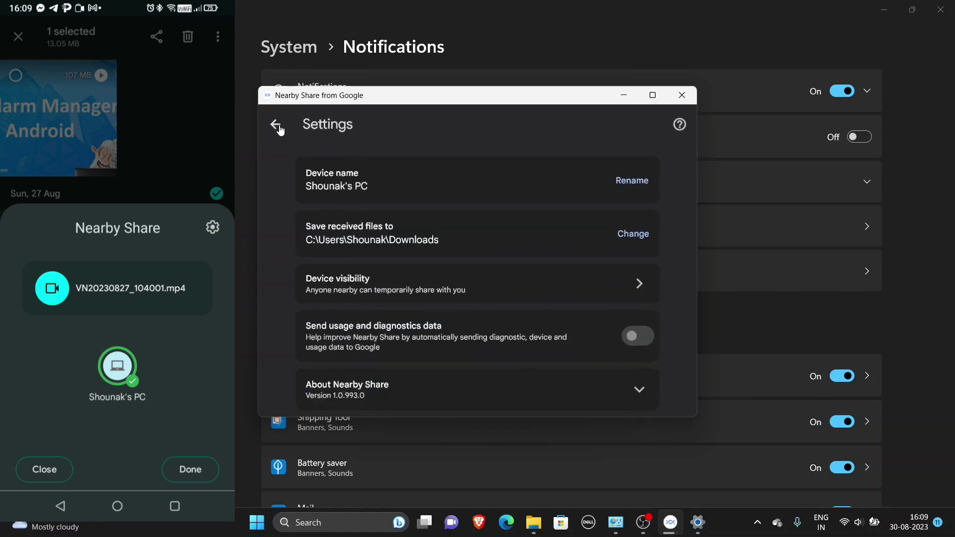
click(278, 127)
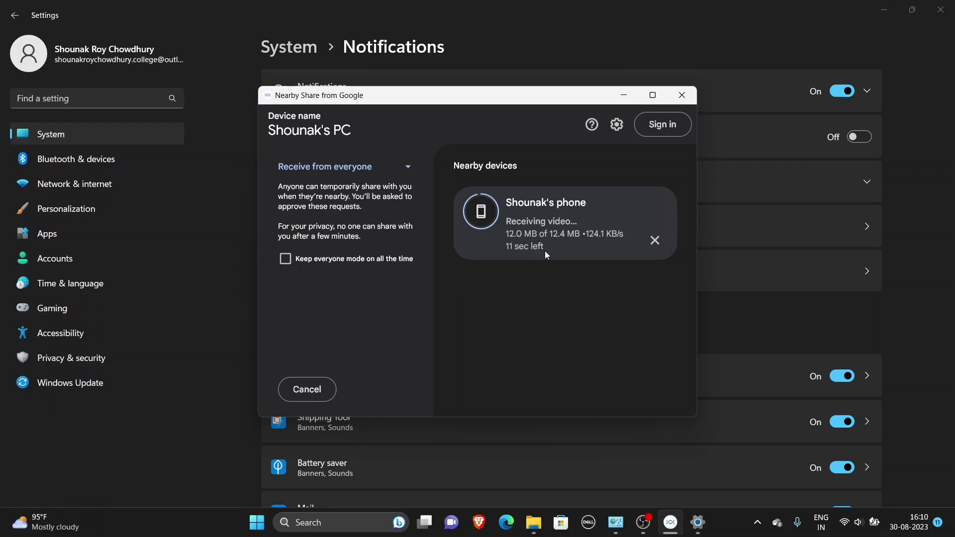
Open the received video, raise the volume, turn Bluetooth off, then close Media Player
click(602, 252)
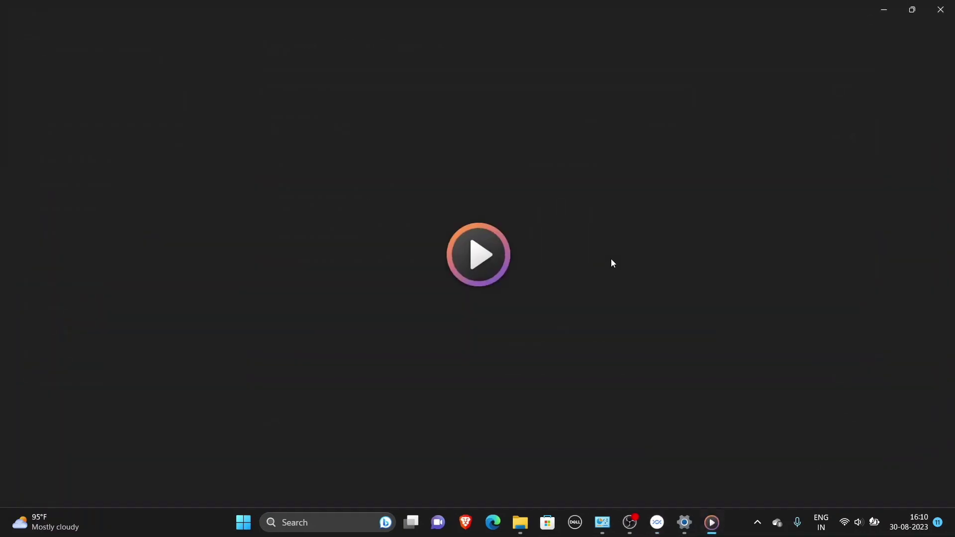
click(844, 530)
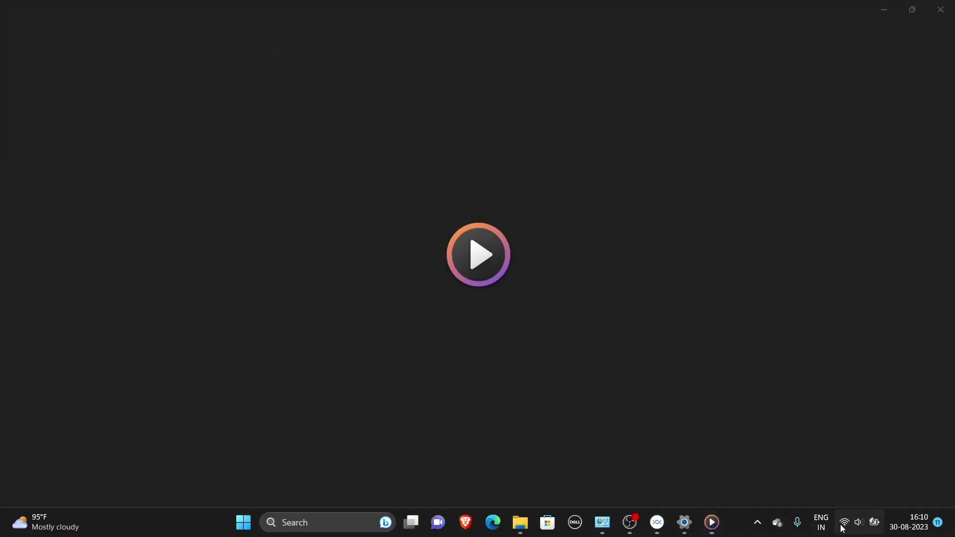
click(841, 448)
click(812, 214)
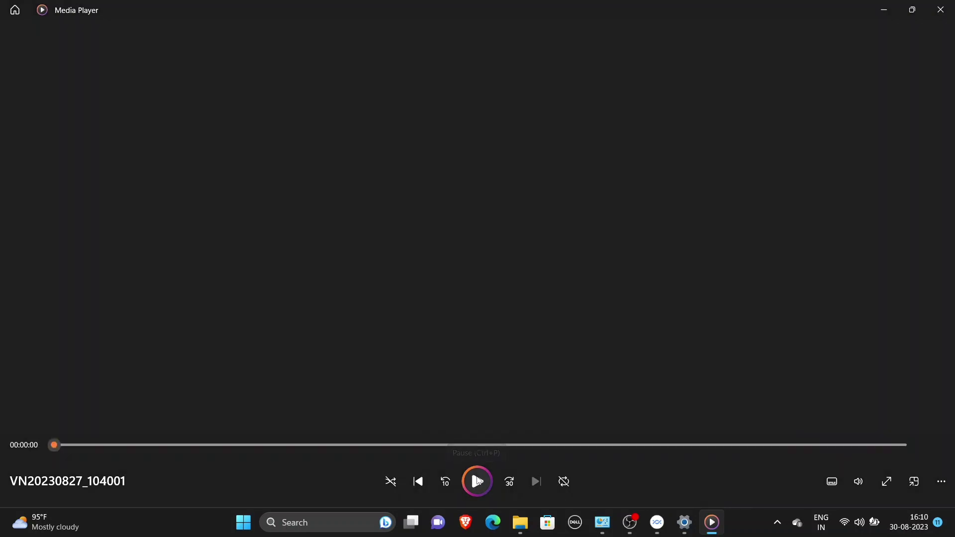
click(941, 10)
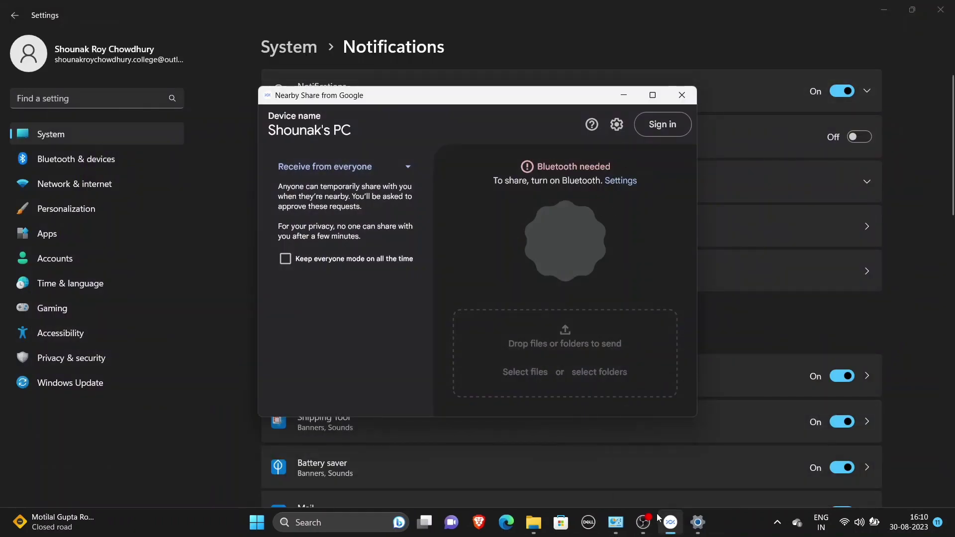
Re-enable Bluetooth and drop BetterTogetherSetup.exe onto Nearby Share to send it
mouse_move(656, 513)
click(841, 526)
click(825, 229)
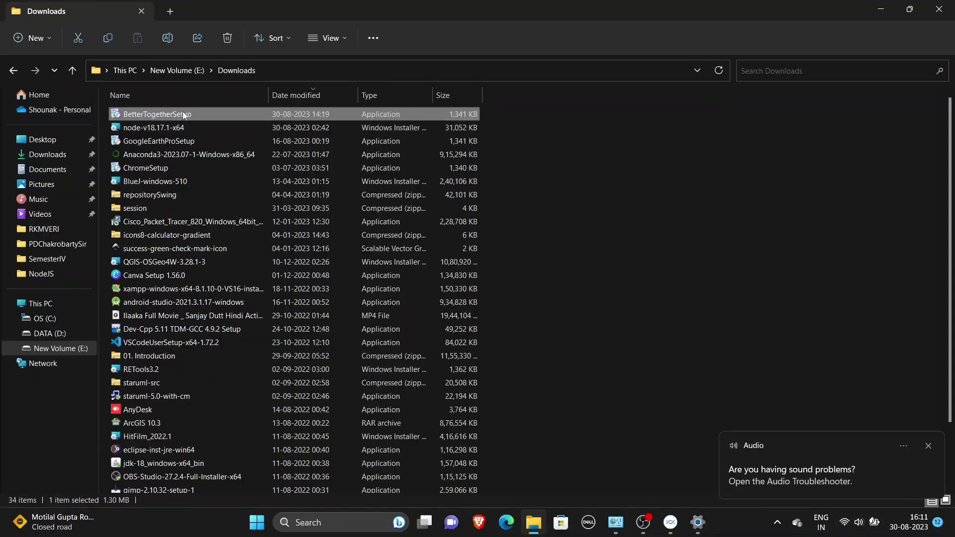
drag(183, 112, 574, 287)
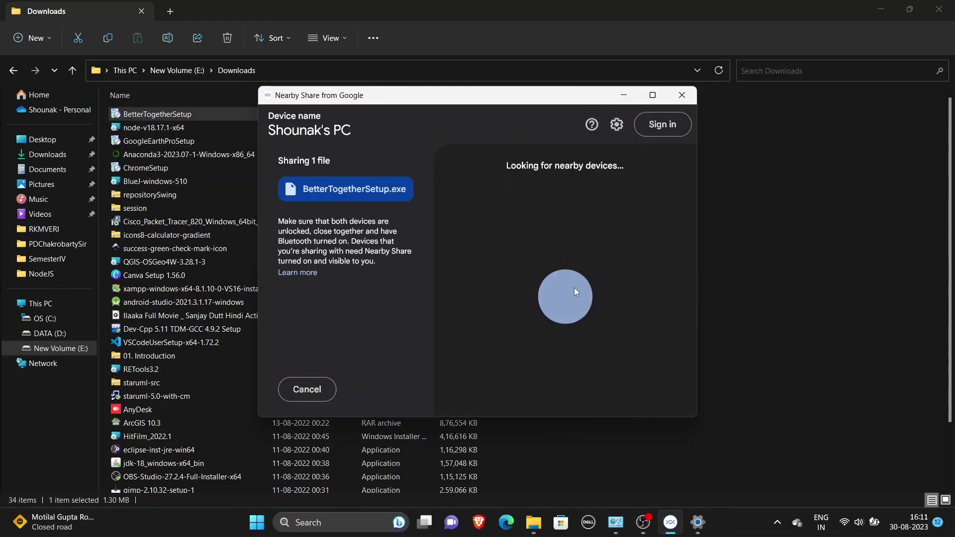